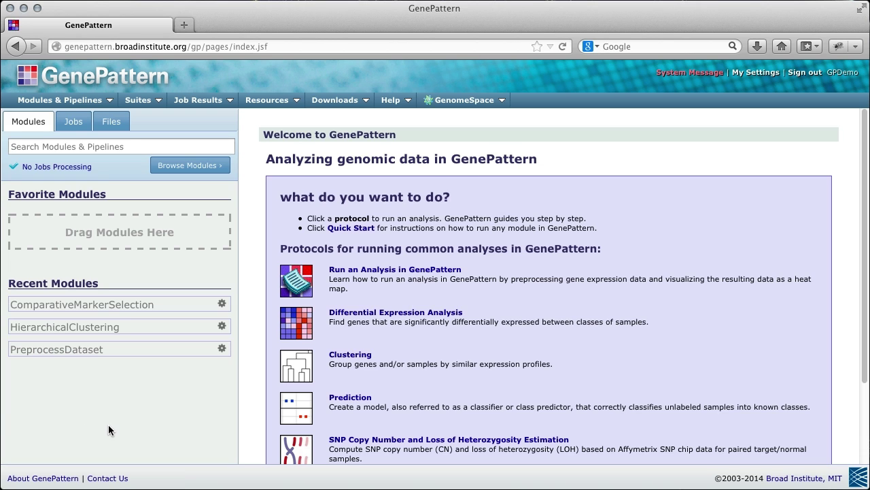
# Step: Look through the Recent Jobs and uploaded Files tabs, then return to module search
pyautogui.click(78, 125)
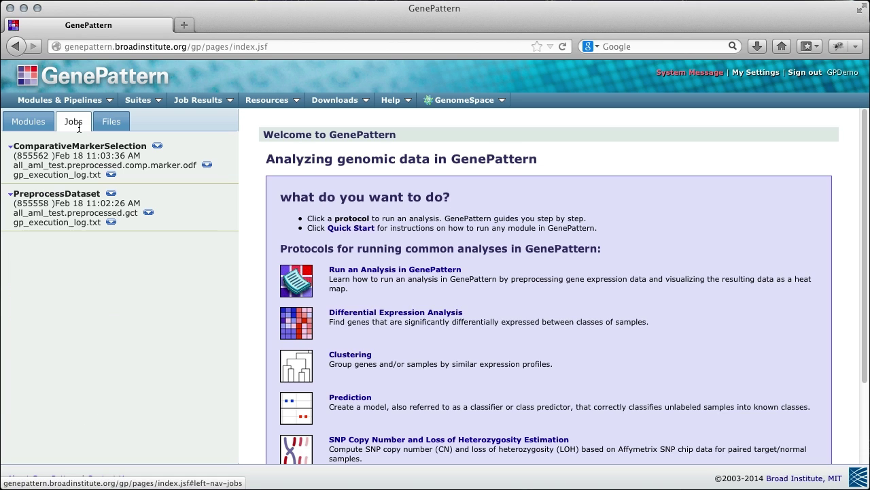
pyautogui.click(112, 128)
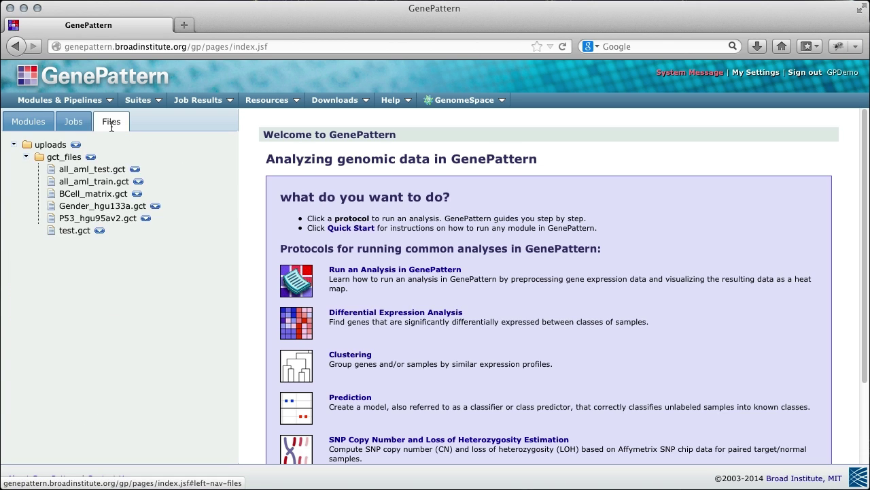
pyautogui.click(32, 126)
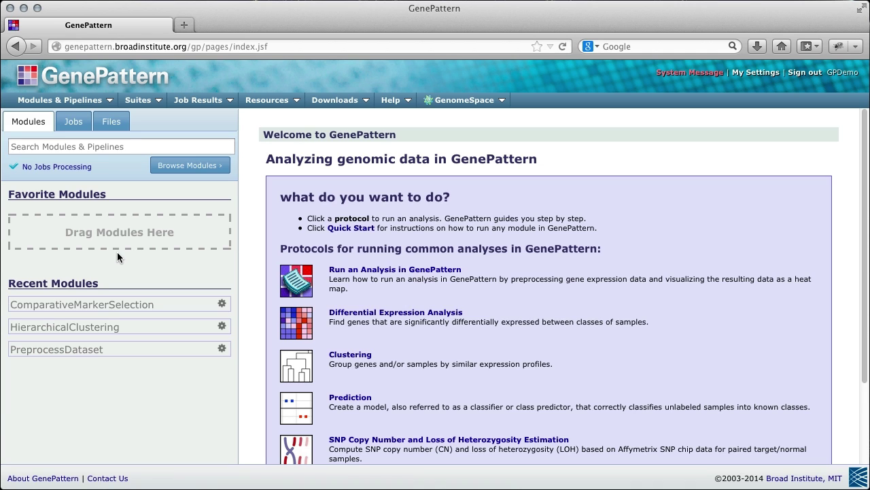
# Step: In the module browser, show All Modules as an alphabetical listing of modules and pipelines
pyautogui.click(195, 169)
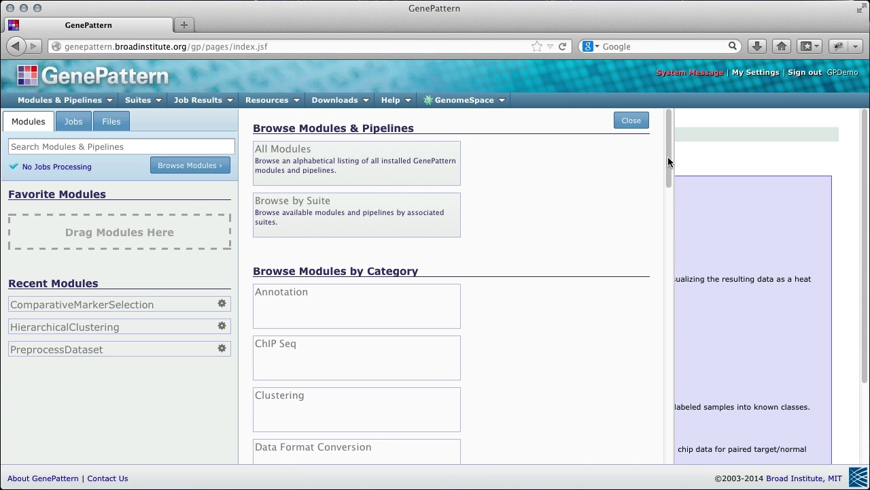
pyautogui.moveTo(667, 161)
pyautogui.mouseDown()
pyautogui.moveTo(655, 292)
pyautogui.moveTo(663, 440)
pyautogui.moveTo(655, 134)
pyautogui.mouseUp()
pyautogui.click(380, 164)
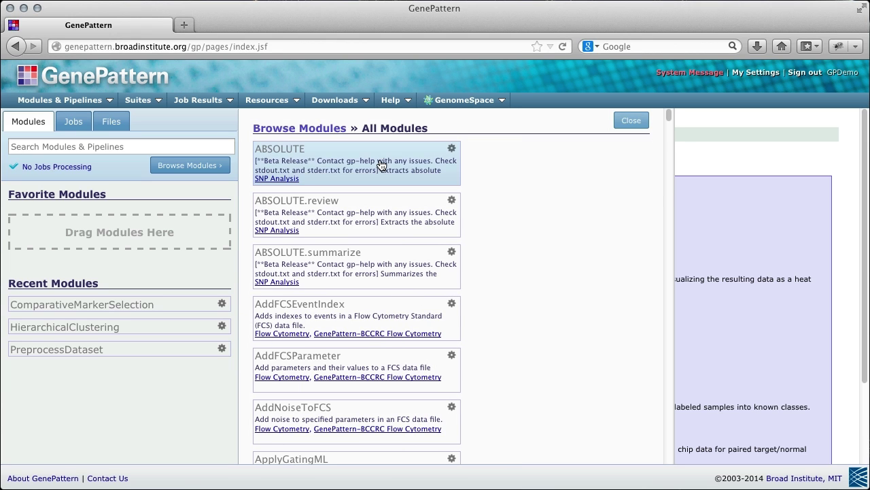
pyautogui.scroll(-2, 562, 173)
pyautogui.scroll(2, 562, 173)
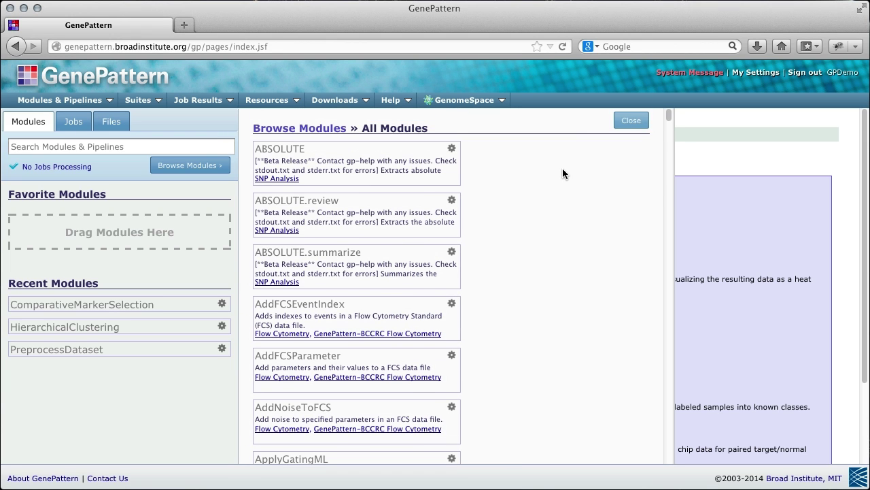
# Step: Search modules and pipelines for 'Clust' and scroll through the clustering matches
pyautogui.click(627, 126)
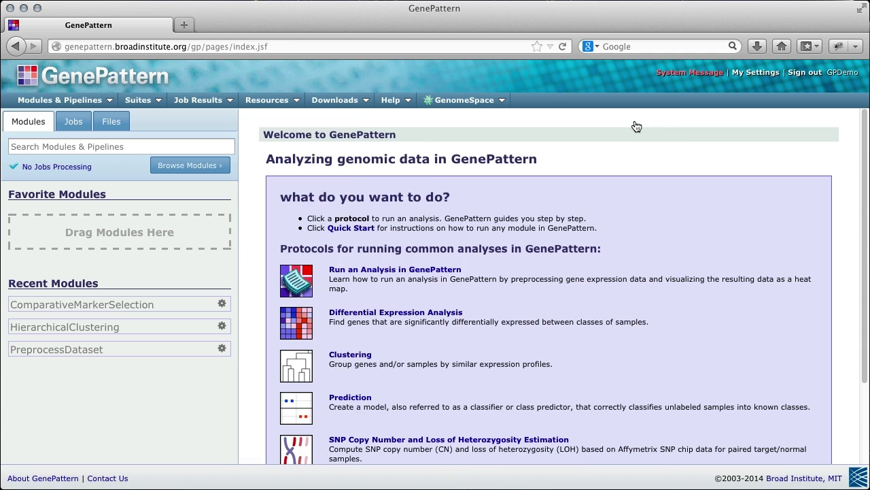
pyautogui.click(115, 145)
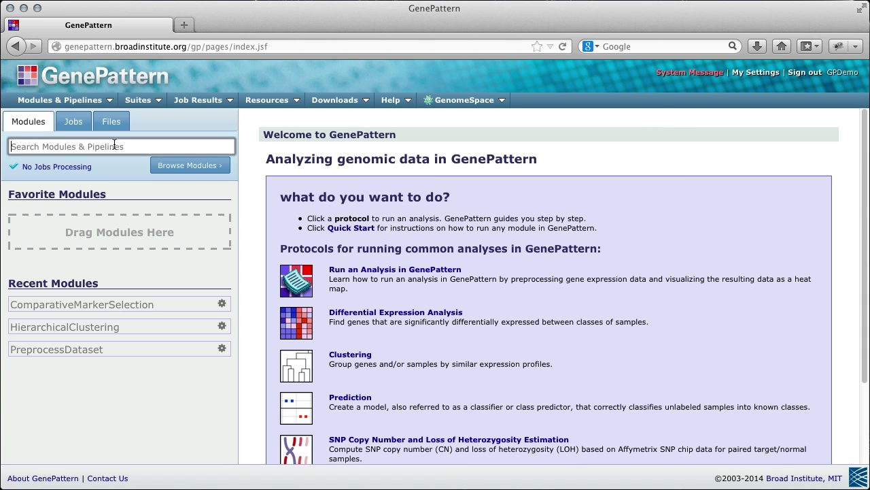
pyautogui.write('Clust')
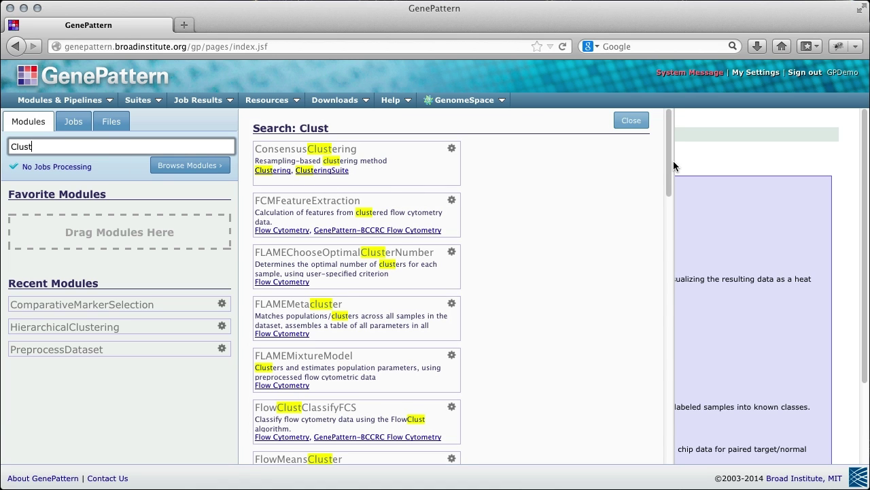
pyautogui.moveTo(669, 159); pyautogui.dragTo(660, 263)
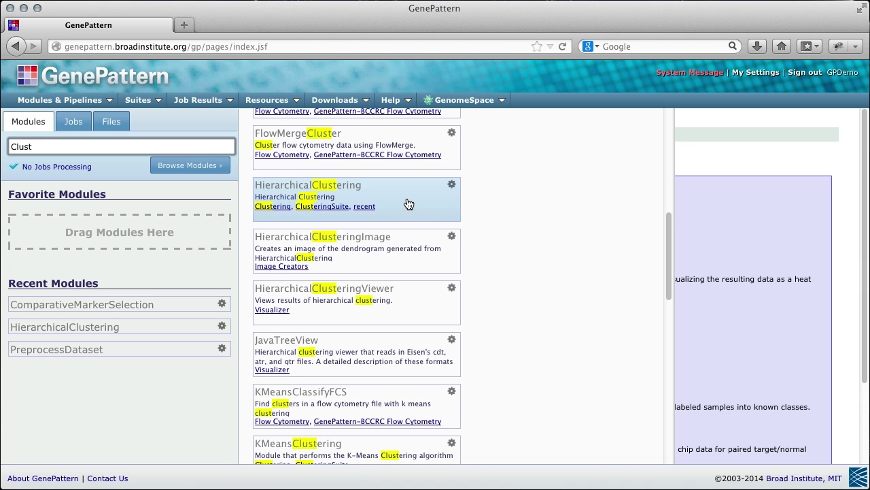
# Step: Drag HierarchicalClustering into Favorite Modules and check its options menu
pyautogui.moveTo(404, 204); pyautogui.dragTo(163, 232)
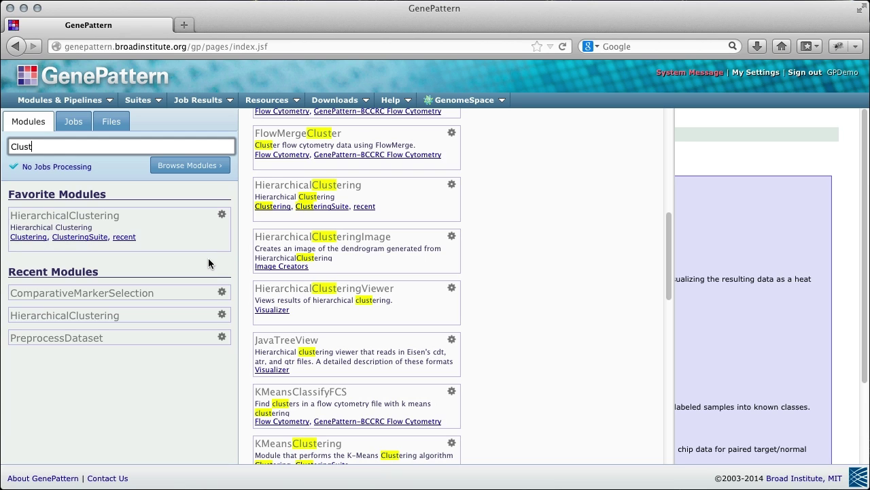
pyautogui.click(222, 215)
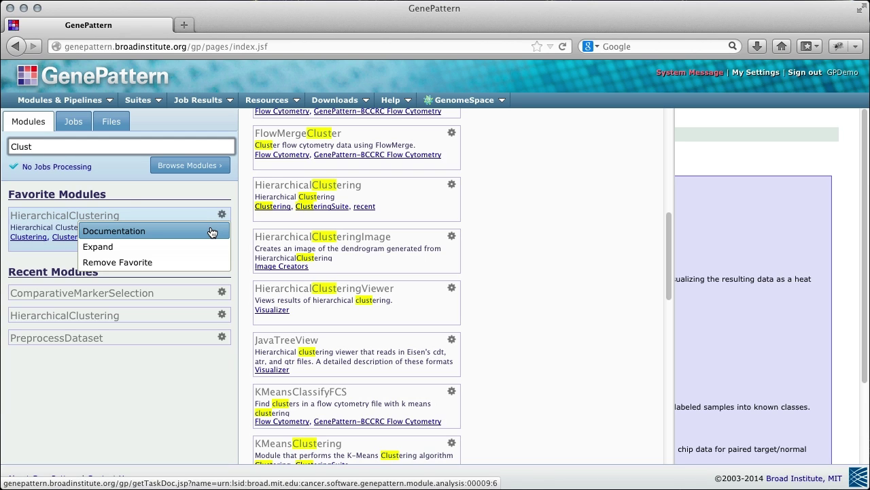
pyautogui.click(239, 191)
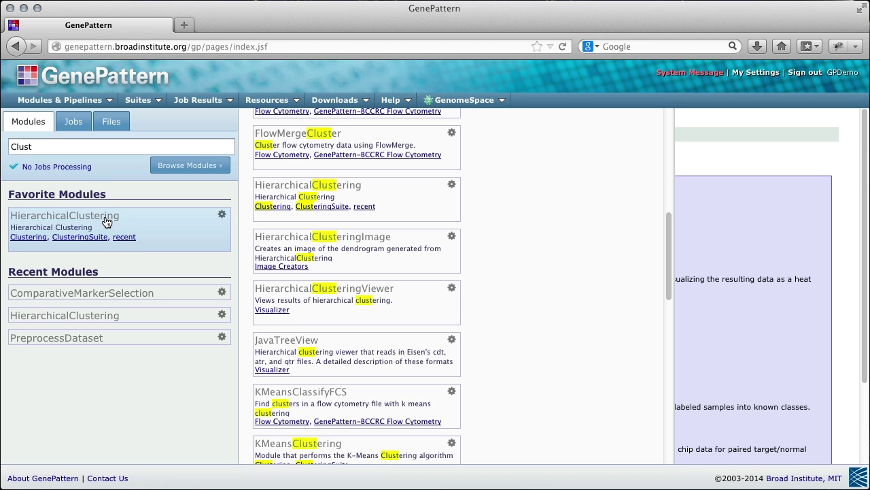
pyautogui.click(79, 126)
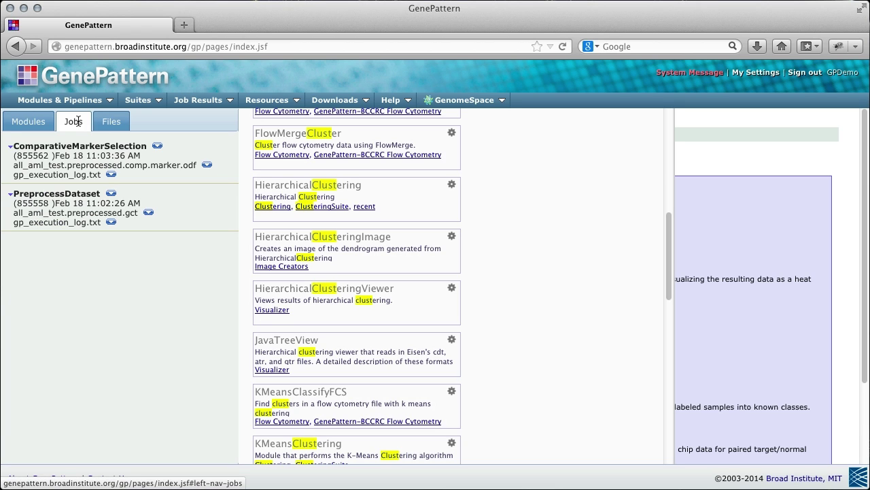
pyautogui.click(111, 126)
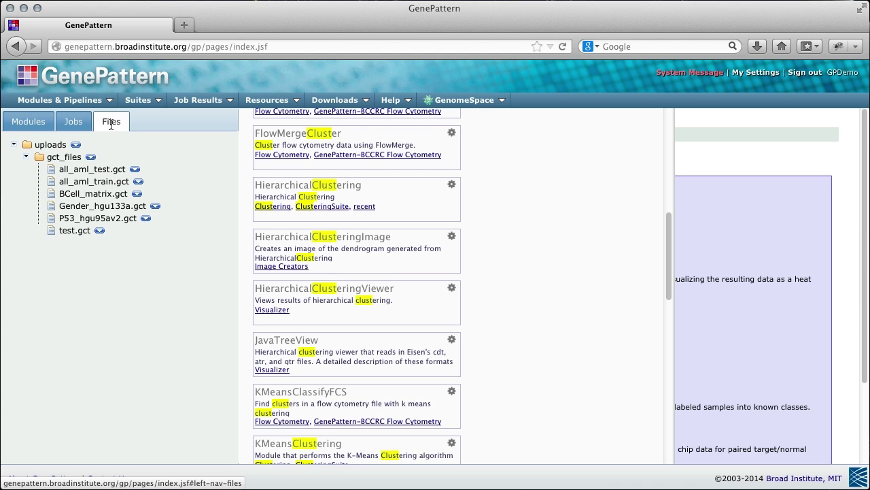
pyautogui.click(85, 122)
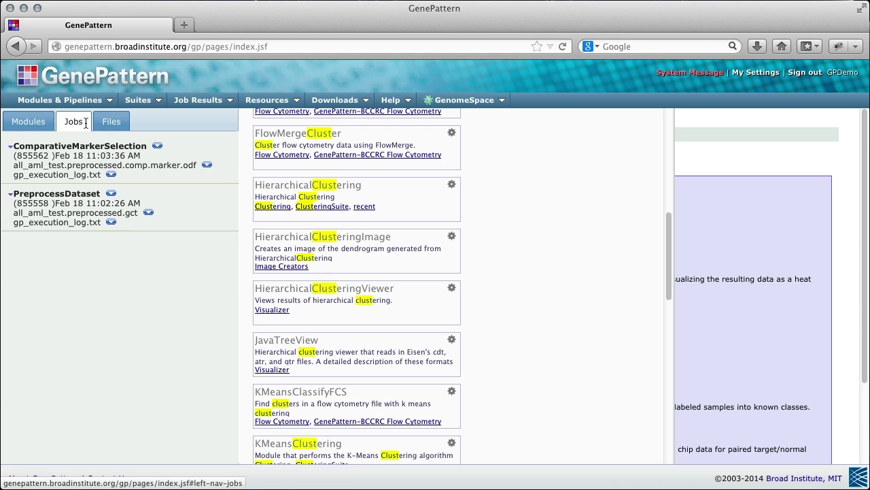
pyautogui.click(38, 123)
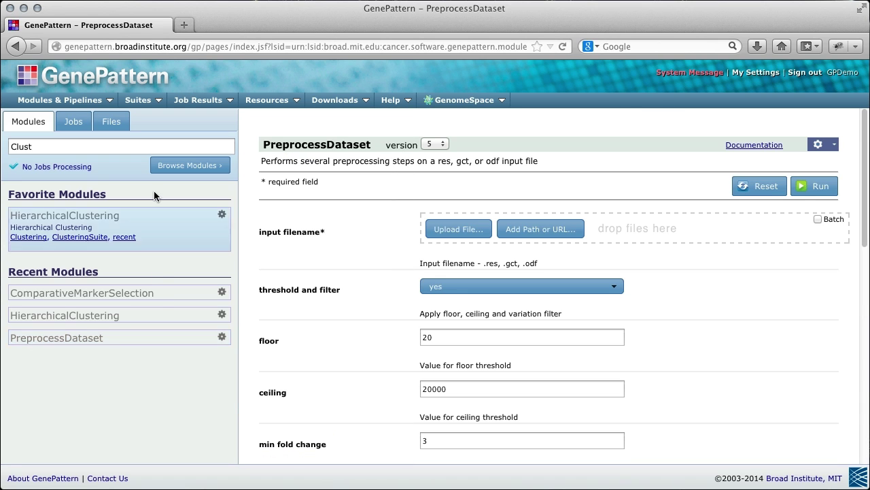
# Step: Enable batch mode and add all_aml_test.gct, all_aml_train.gct and BCell_matrix.gct as PreprocessDataset inputs
pyautogui.click(123, 129)
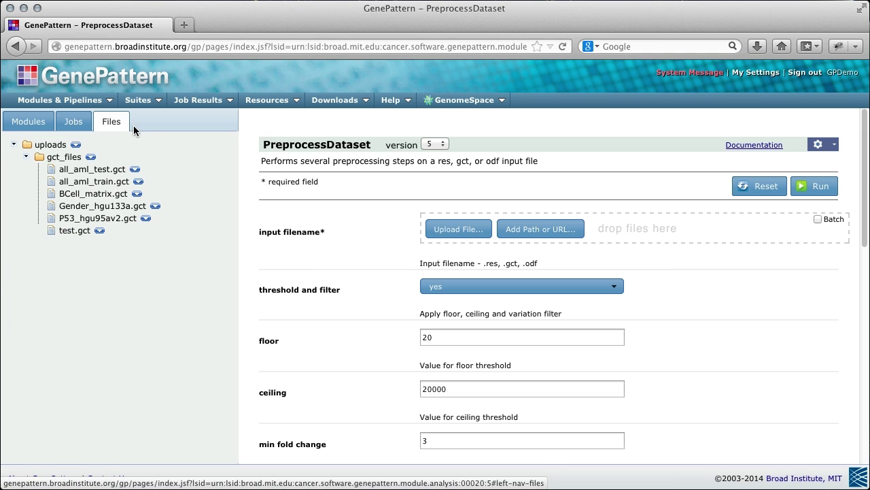
pyautogui.click(818, 218)
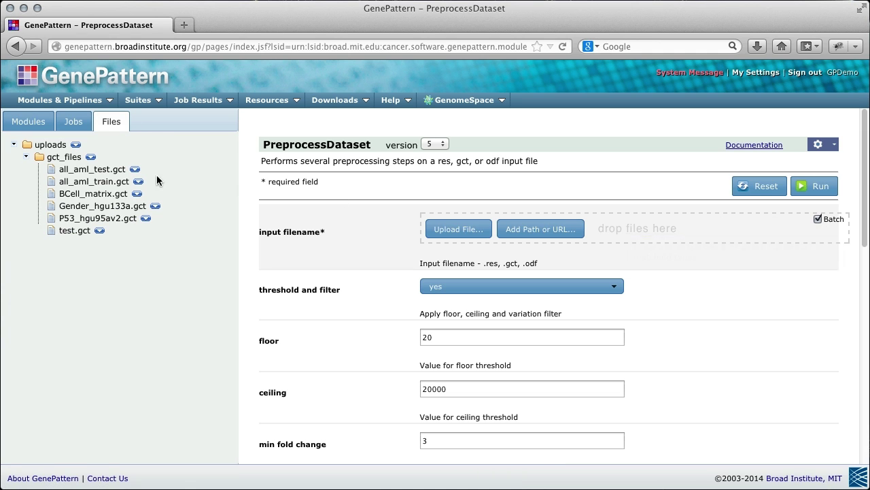
pyautogui.moveTo(96, 170); pyautogui.dragTo(509, 245)
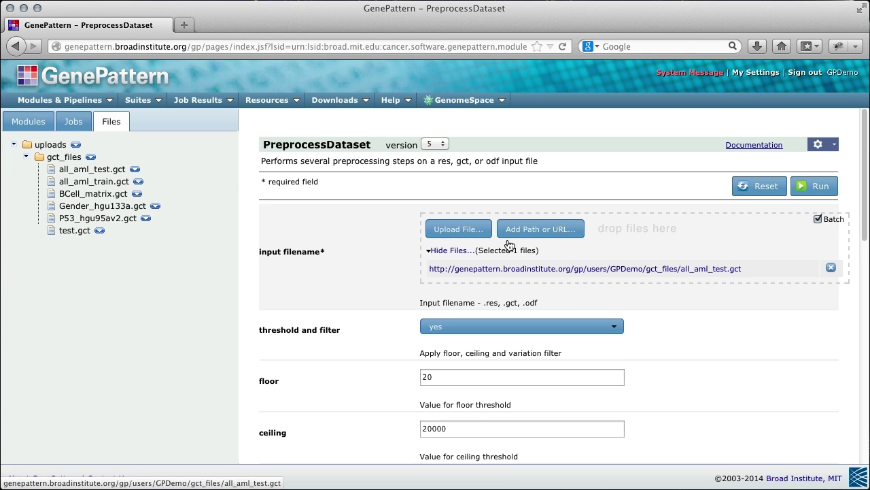
pyautogui.moveTo(58, 182); pyautogui.dragTo(485, 275)
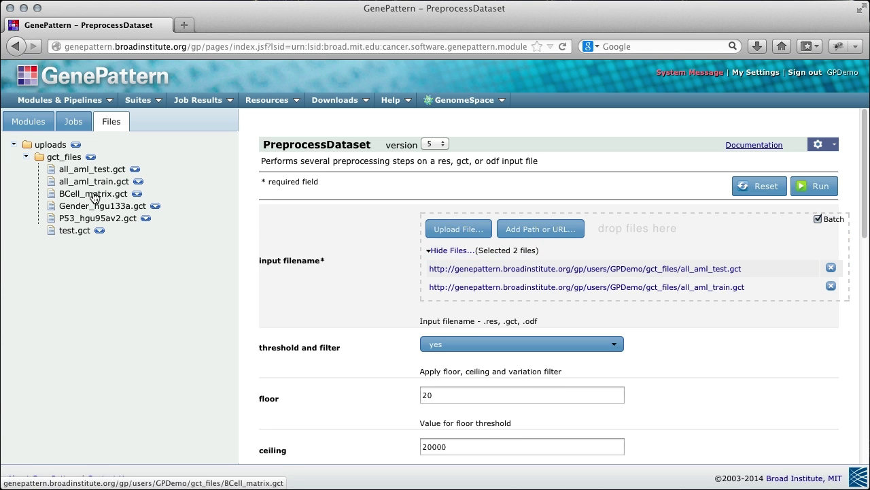
pyautogui.moveTo(94, 197); pyautogui.dragTo(493, 291)
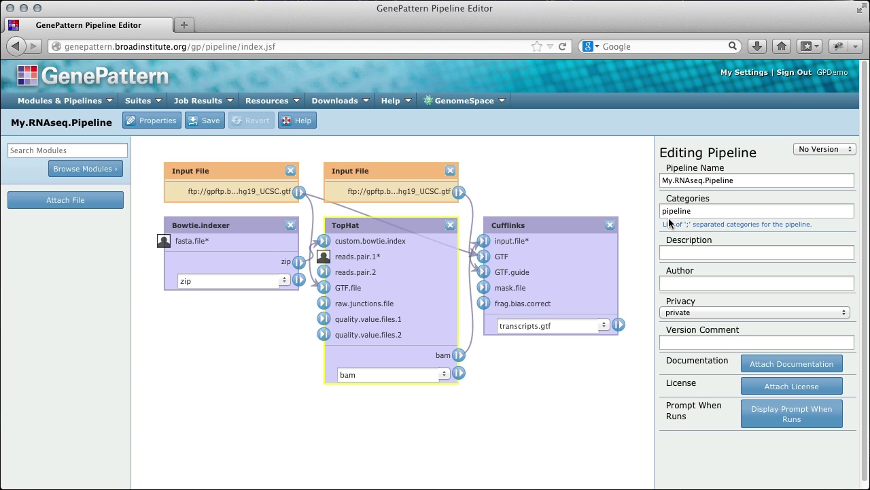
# Step: Append '; RNA-seq' to the pipeline's Categories field after 'pipeline'
pyautogui.click(704, 211)
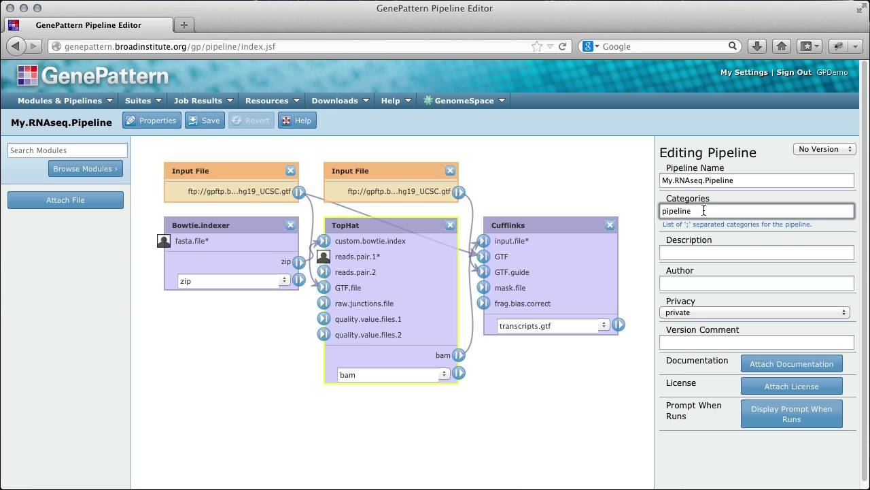
pyautogui.write('; RNA-seq')
pyautogui.click(643, 201)
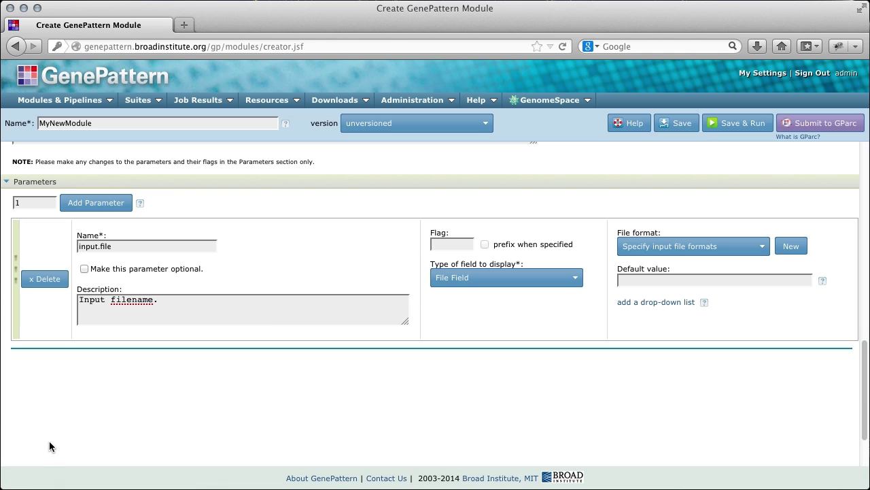
# Step: Add a dynamic drop-down list of choices to the input.file parameter
pyautogui.click(639, 307)
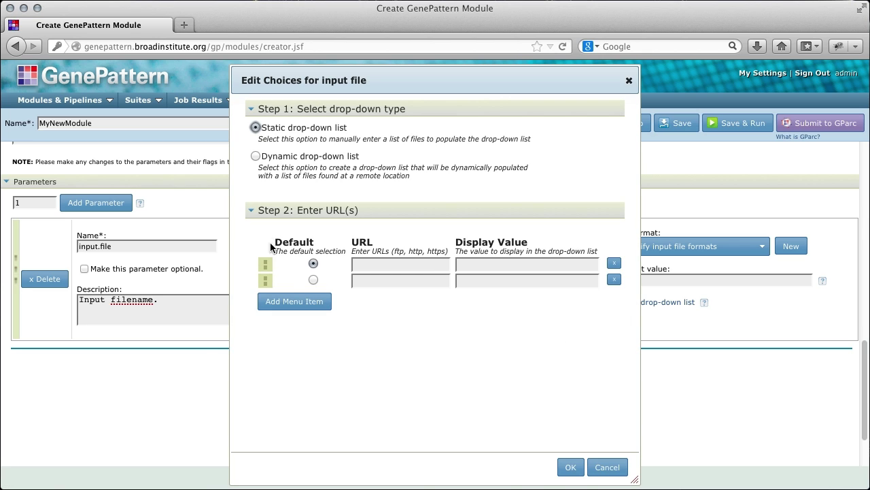
pyautogui.click(255, 157)
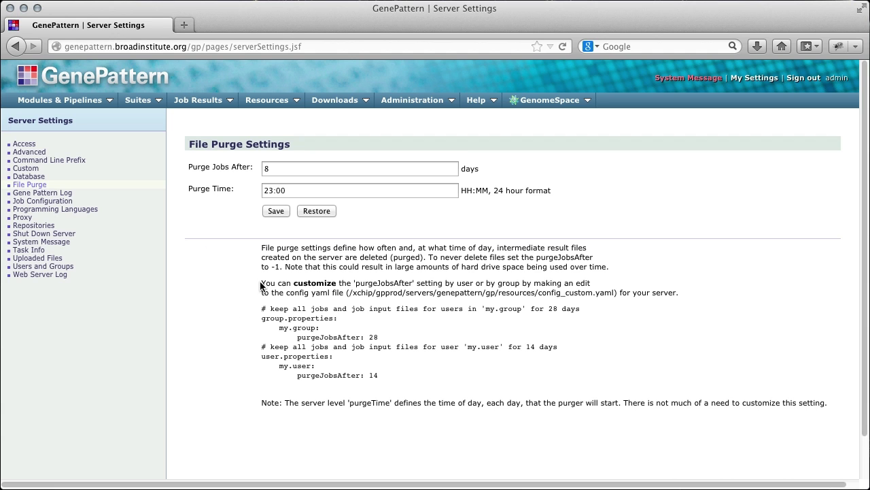
pyautogui.moveTo(262, 283); pyautogui.dragTo(433, 423)
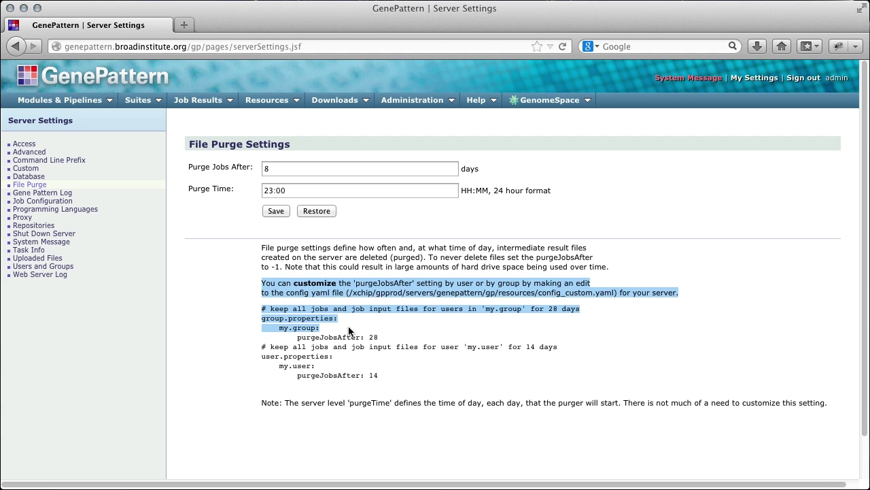
pyautogui.click(433, 433)
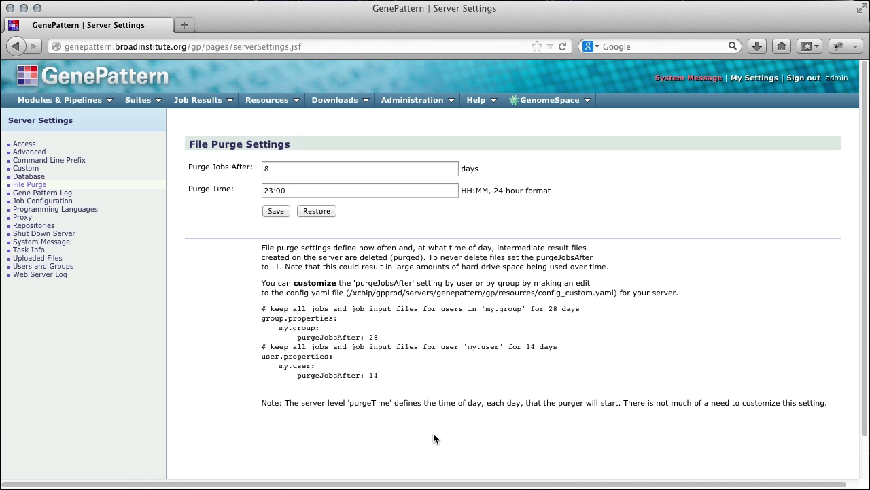